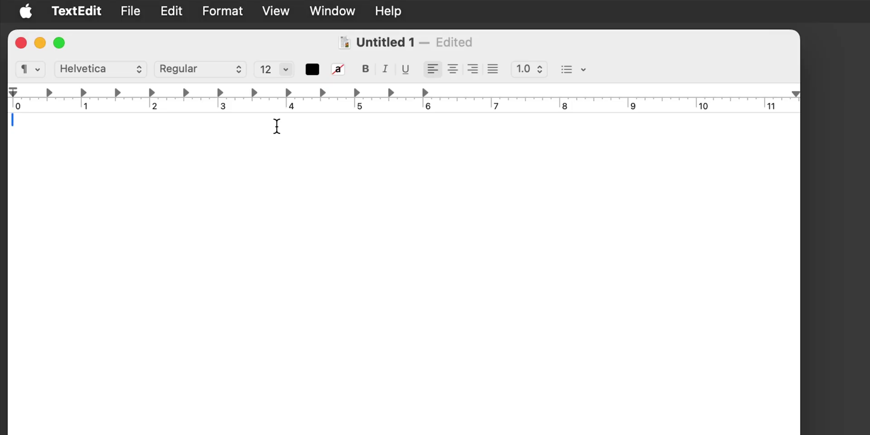
Paste the llms.txt template into the new document and convert it to plain text.
text(# Title > Optional description goes here Optional details go here ## Section name - [Link title](https://link_url): Optional link details ## Optional - [Link title](https://link_url))
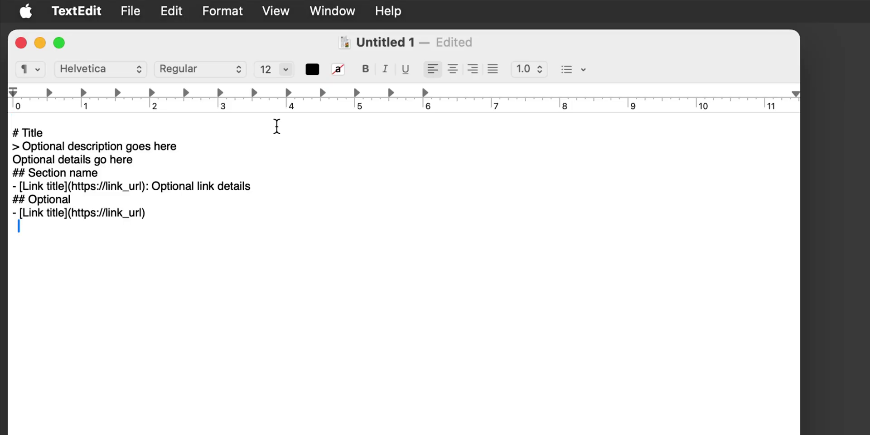
click(222, 19)
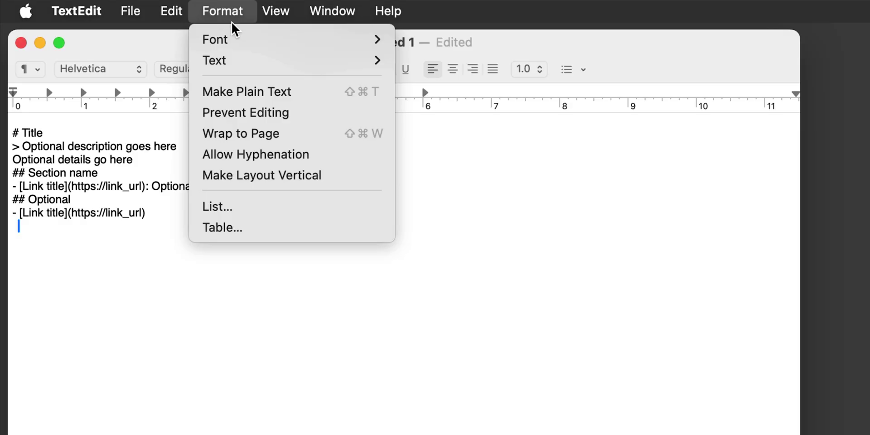
click(319, 91)
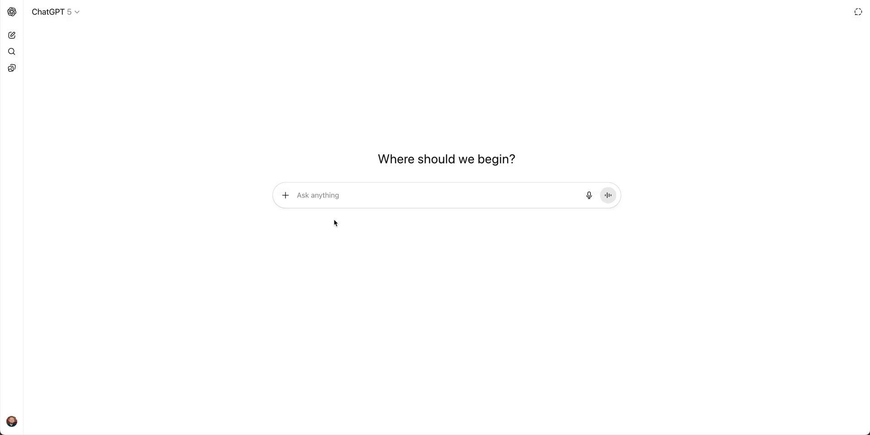
Have ChatGPT fill the llms.txt template for Neuronix AI and replace TextEdit's skeleton with it.
text(Fill out the following llms.txt template using my website’s information.{https://www.Neuronix.com/} Neuronix AI automates complex business processes using next-gen intelligence. Keep it concise, accurate, and easy for AI models to understand.  # Title > Optional description goes here Optional details go here ## Section name - [Link title](https://link_url): Optional link details ## Optional - [Link title](https://link_url))
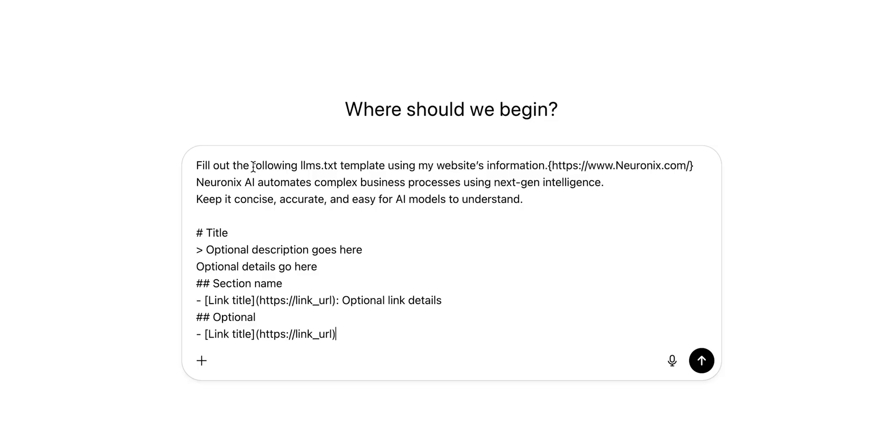
click(702, 360)
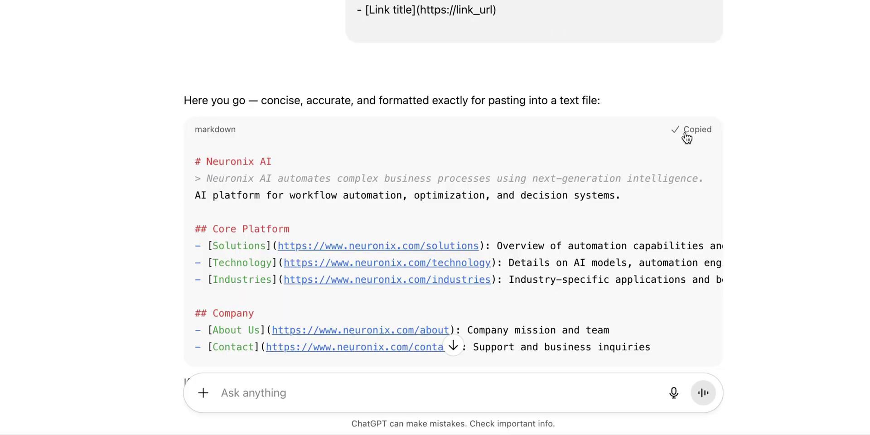
key(super+Tab)
key(super+a)
text(# Neuronix AI > Neuronix AI automates complex business processes using next-generation intelligence. AI platform for workflow automation, optimization, and decision systems.  ## Core Platform - [Solutions](https://www.neuronix.com/solutions): Overview of automation capabilities and use cases - [Technology](https://www.neuronix.com/technology): Details on AI models, automation engine, and integration layers - [Industries](https://www.neuronix.com/industries): Industry-specific applications and benefits  ## Company - [About Us](https://www.neuronix.com/about): Company mission and team - [Contact](https://www.neuronix.com/contact): Support and business inquiries)
Save the filled llms.txt draft under the name neuronix-llms.
key(super+s)
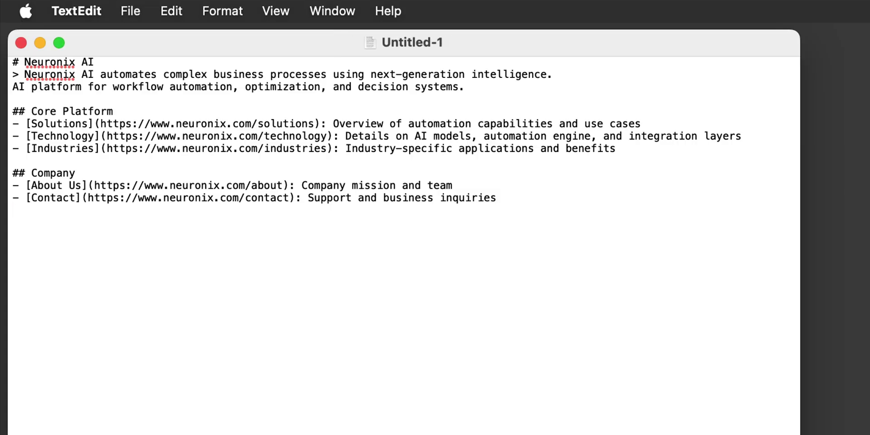
text(neuronix-llms)
key(Return)
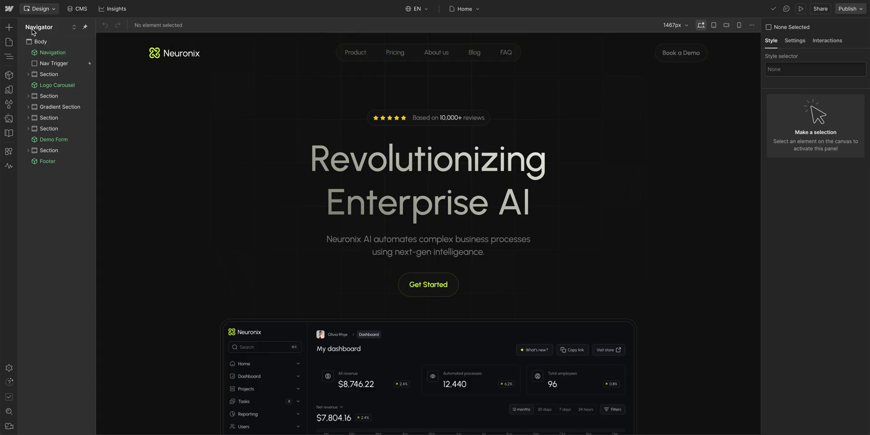
Upload neuronix-llms in Site settings > SEO as the site's LLMs.txt file.
click(10, 9)
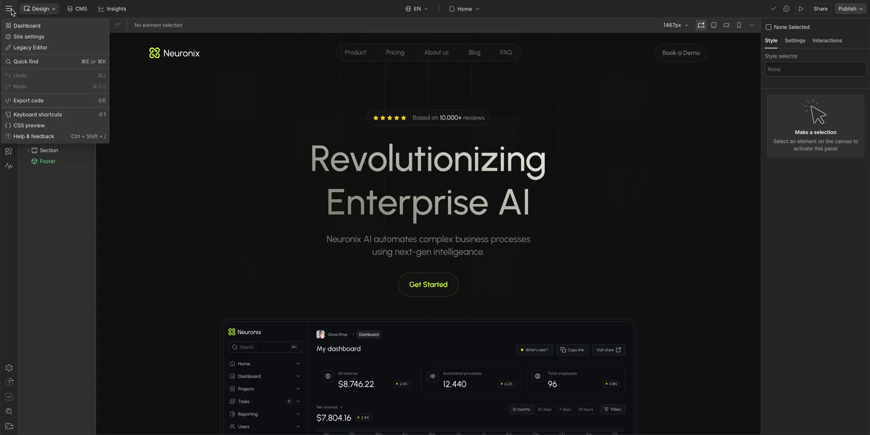
click(59, 37)
click(207, 161)
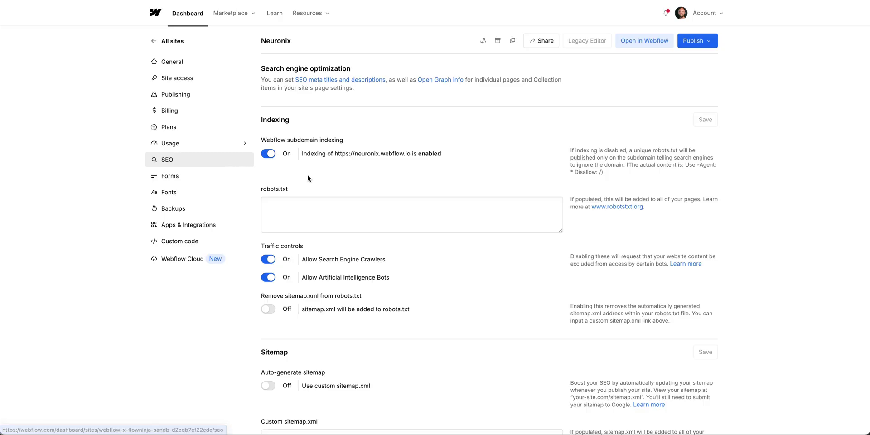
scroll(308, 178, down, 2)
scroll(308, 178, down, 4)
scroll(308, 178, down, 1)
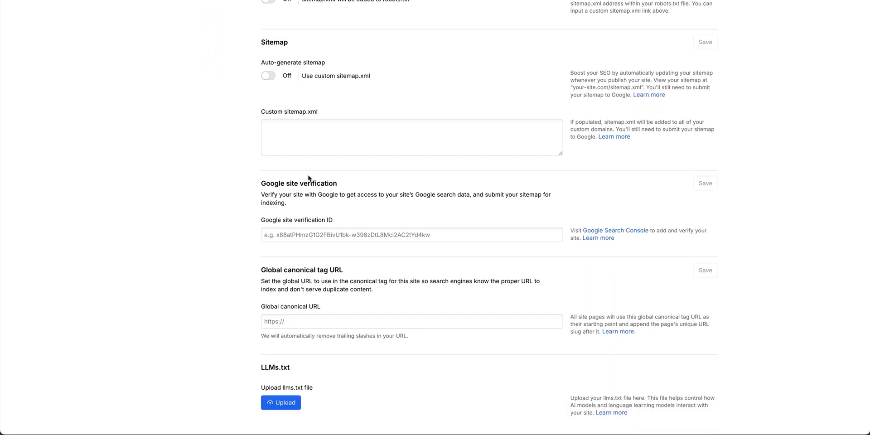
click(291, 403)
click(245, 118)
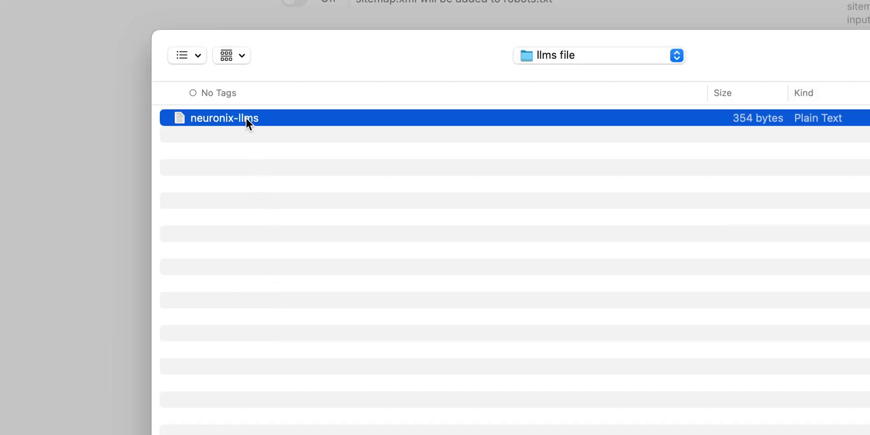
click(665, 367)
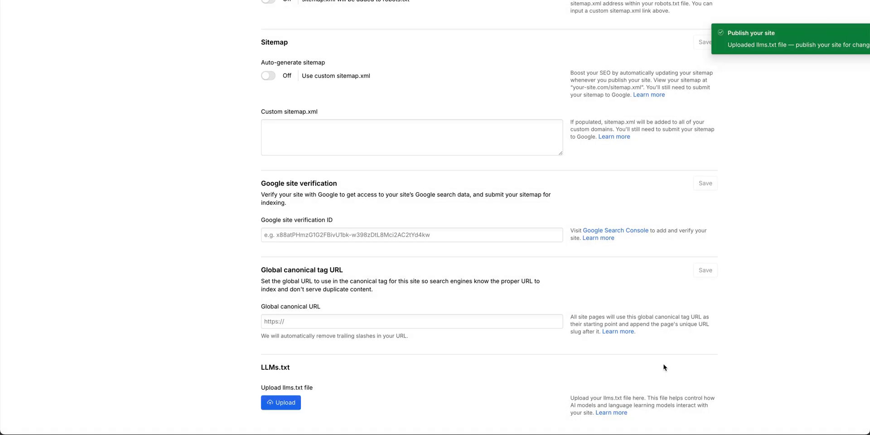
scroll(664, 366, down, 2)
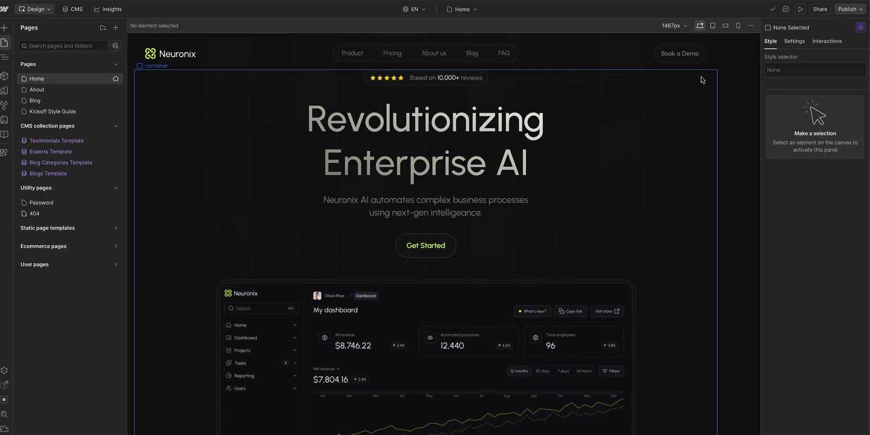
Publish the Neuronix site to both staging and production domains.
click(845, 11)
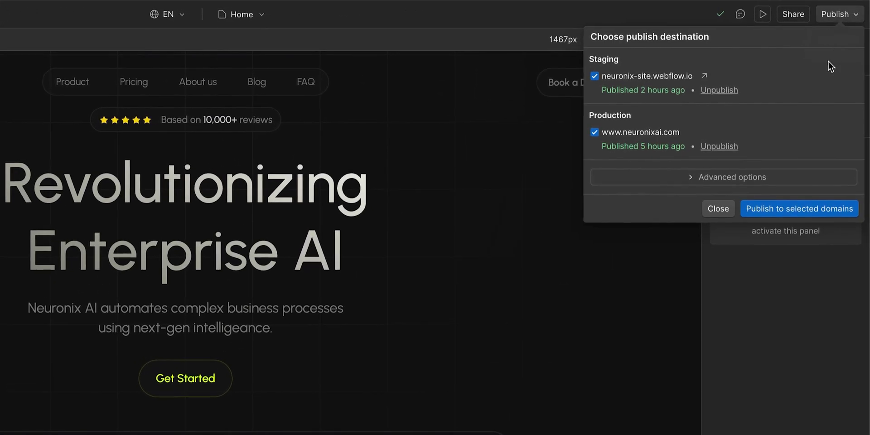
click(793, 211)
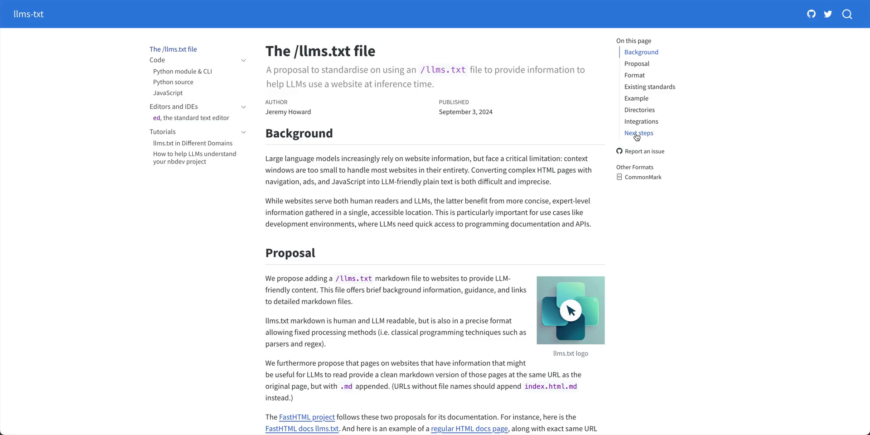
Jump to the Next steps section of the llms.txt proposal page.
click(636, 133)
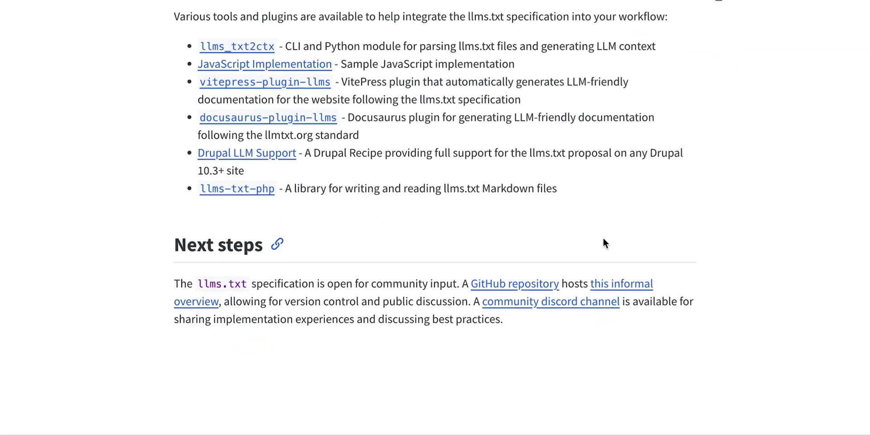